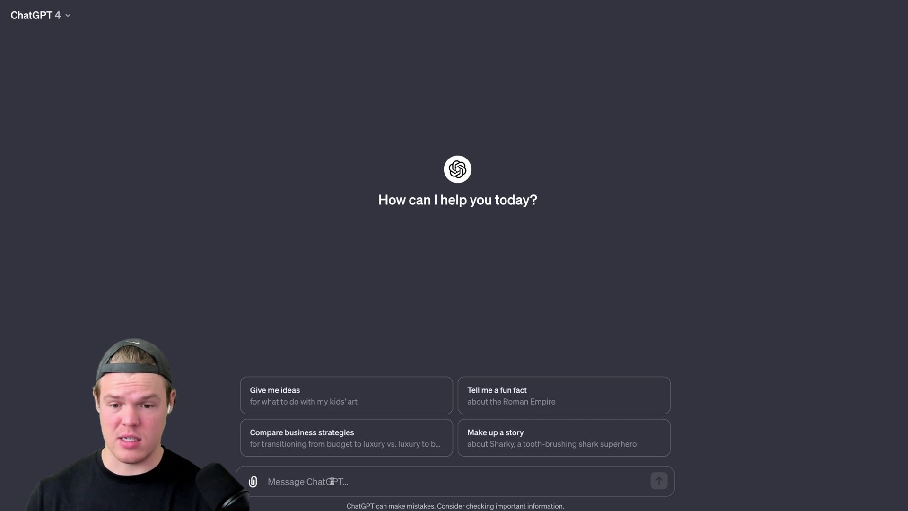
# Step: Browse the @ list of recent GPTs, then close it
pyautogui.write('@')
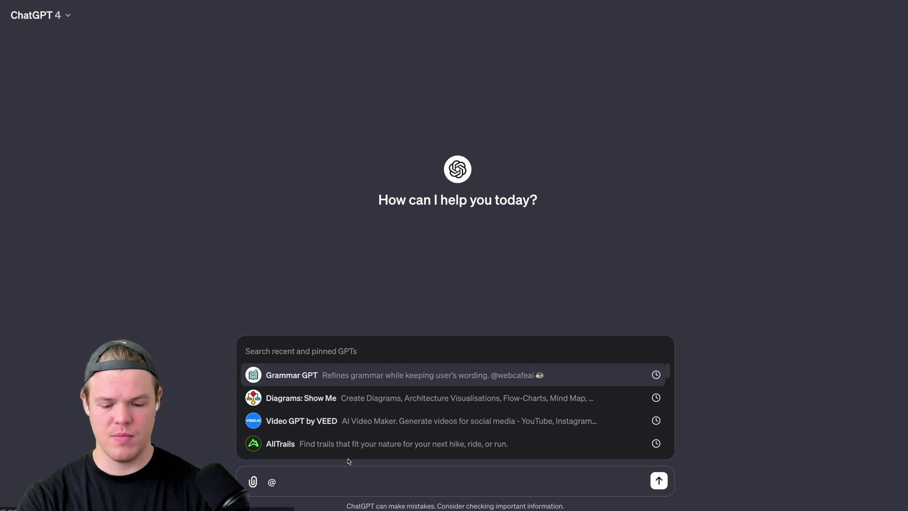
pyautogui.scroll(-2, 426, 398)
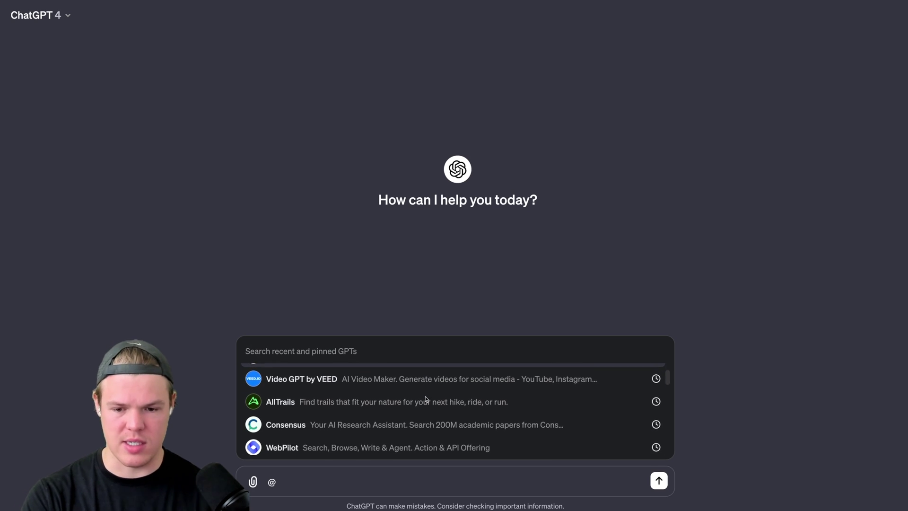
pyautogui.scroll(-1, 425, 399)
pyautogui.scroll(2, 426, 398)
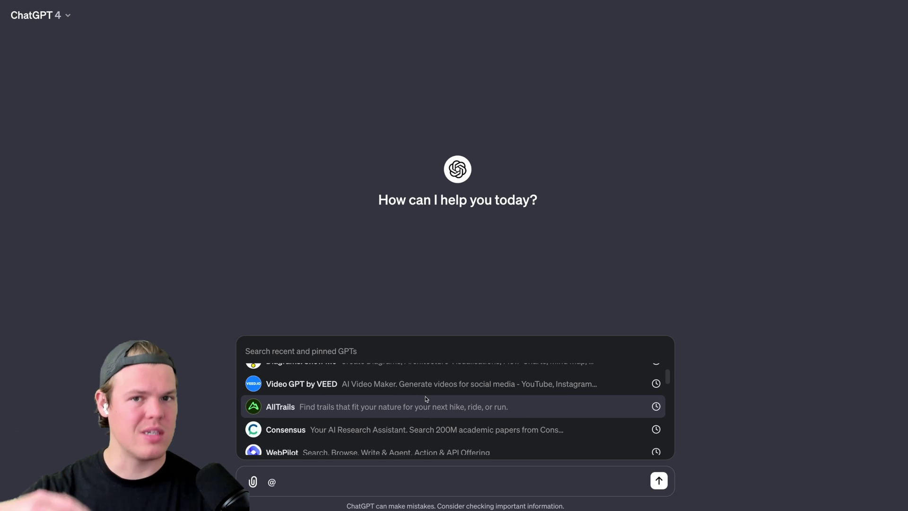
pyautogui.scroll(1, 426, 398)
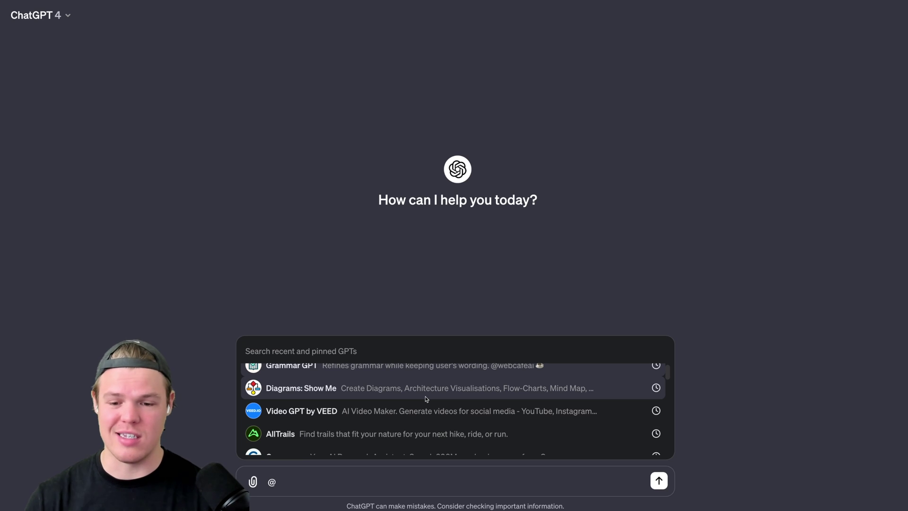
pyautogui.press('Down')
pyautogui.press('Up')
pyautogui.press('Up')
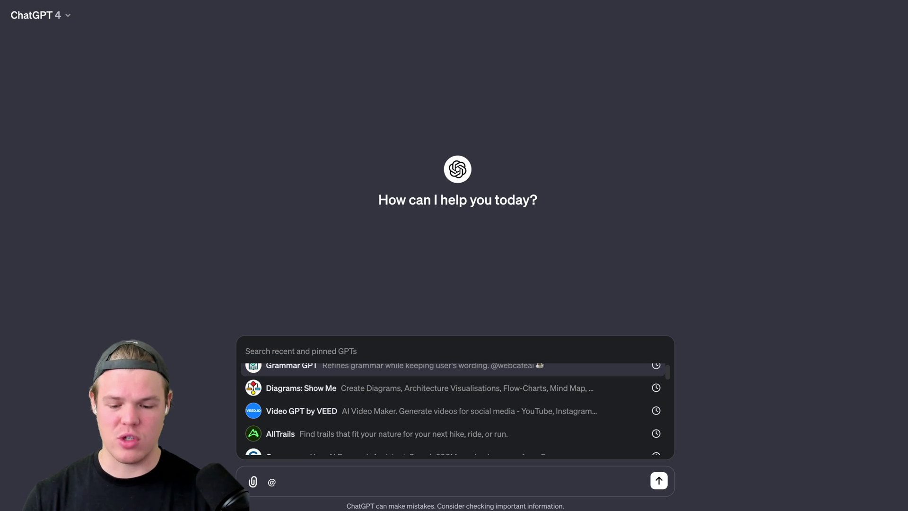
pyautogui.press('Escape')
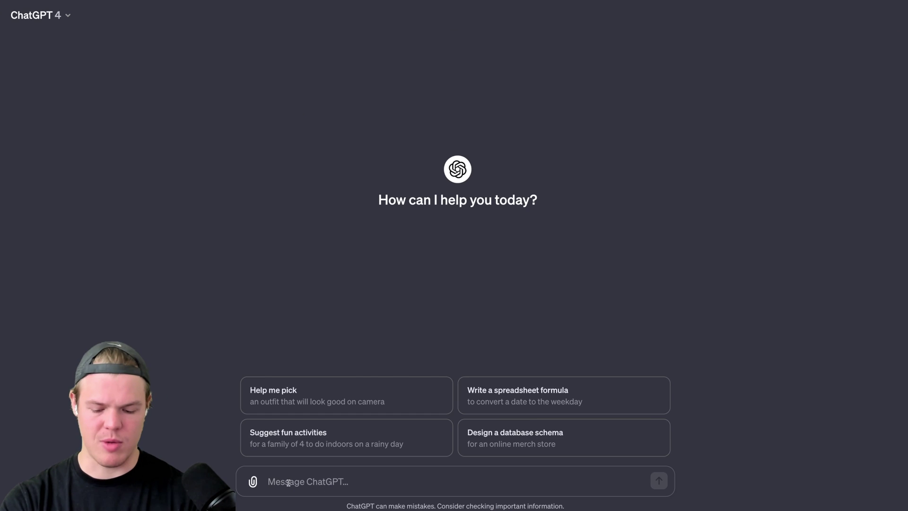
# Step: Search the GPT mention list for 'tutor me'
pyautogui.write('@')
pyautogui.write('t')
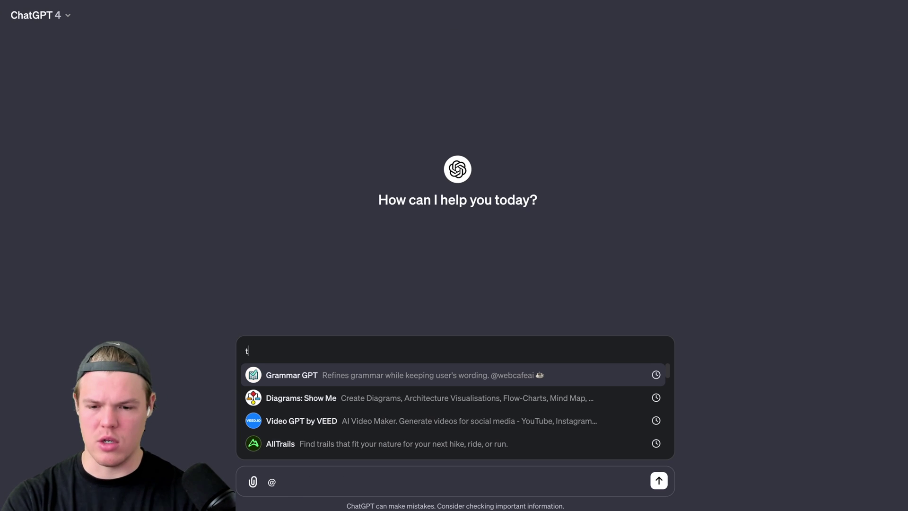
pyautogui.write('utor me')
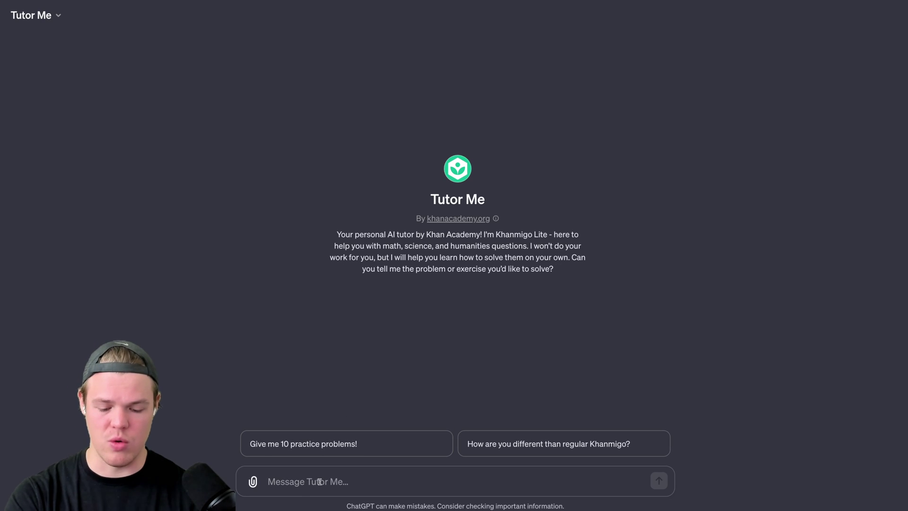
pyautogui.write('test')
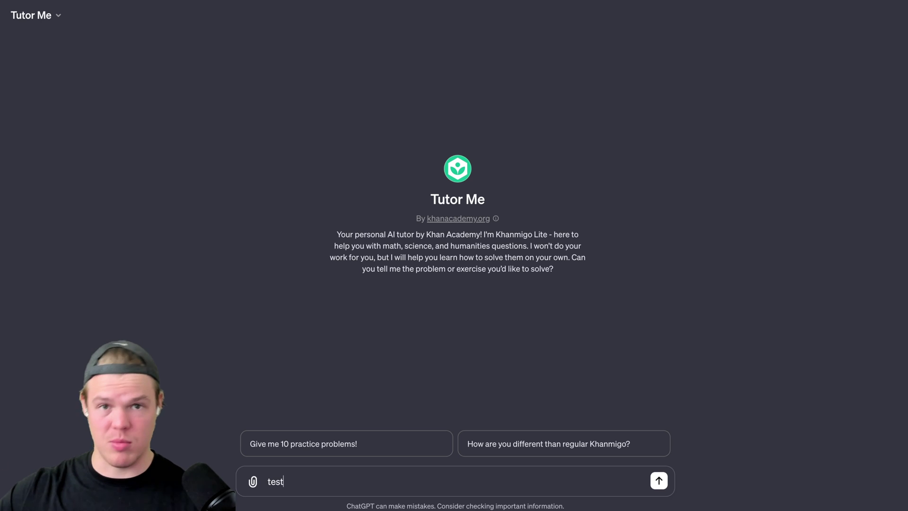
pyautogui.press('Return')
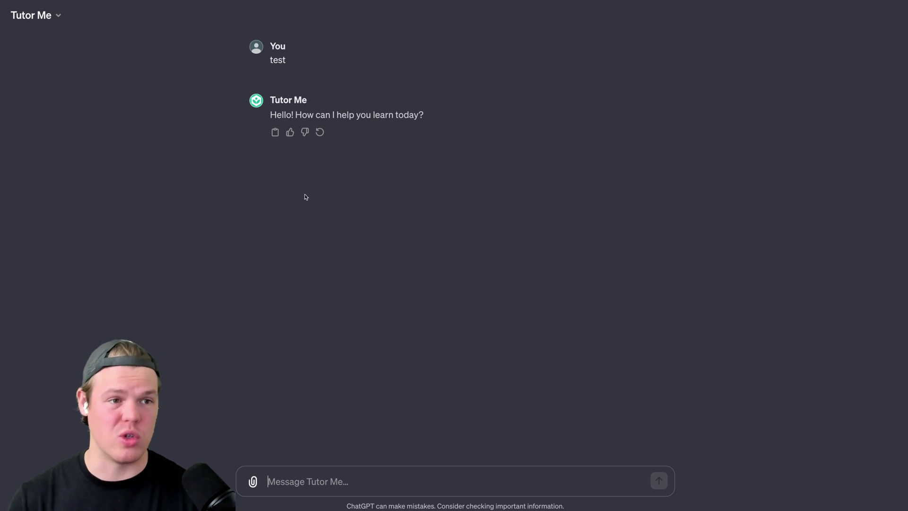
pyautogui.hotkey('ctrl', 'shift', 'o')
pyautogui.write('@tut')
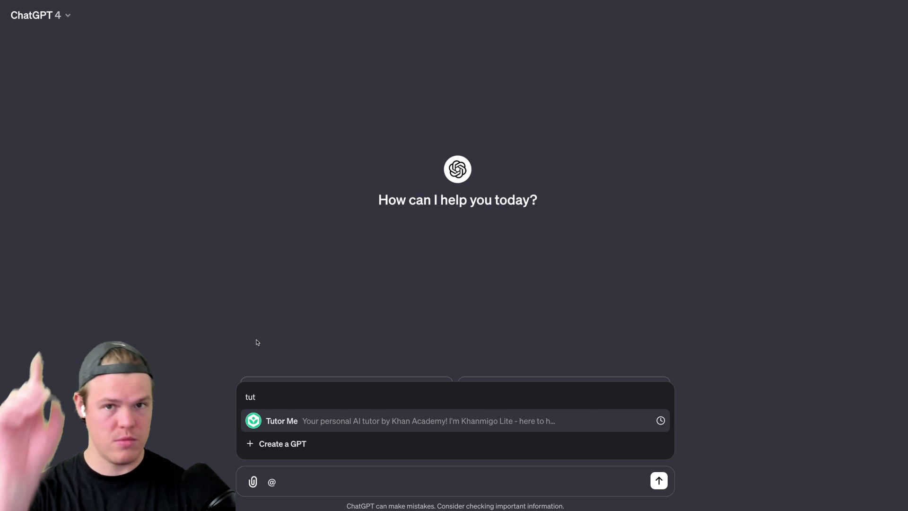
pyautogui.press('Escape')
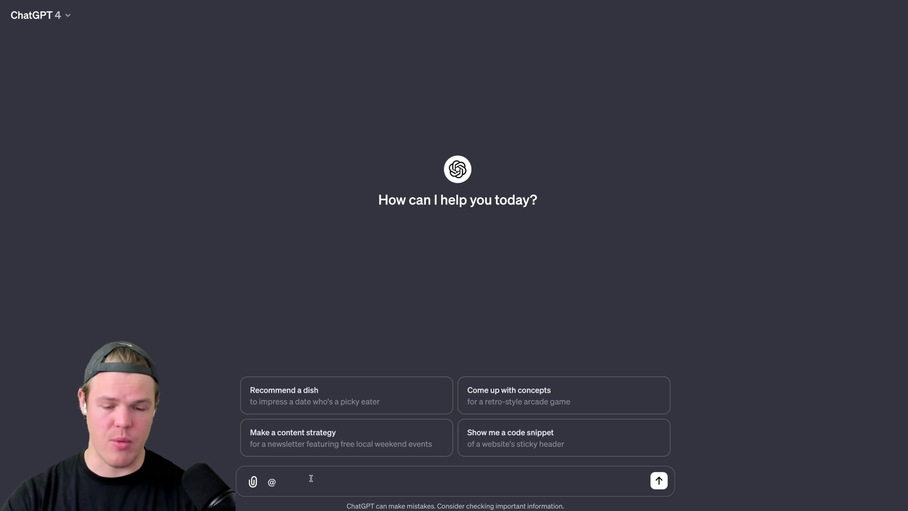
pyautogui.press('BackSpace')
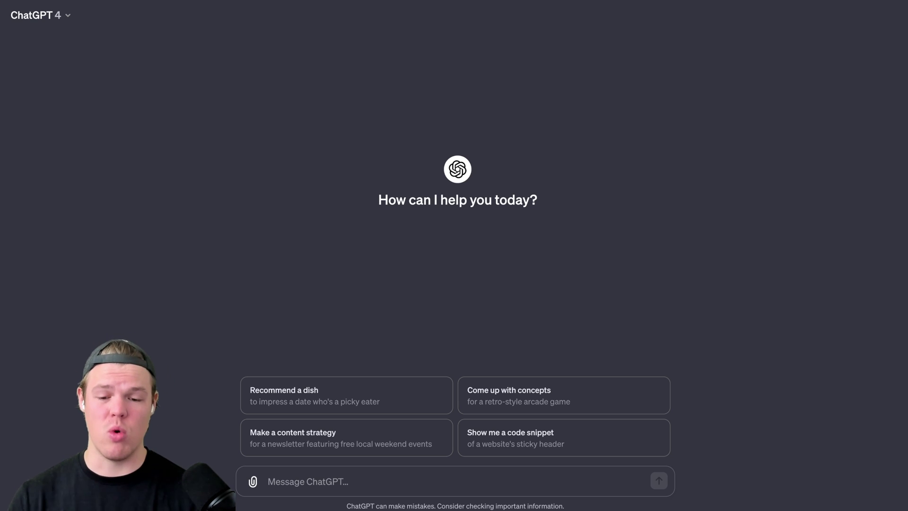
# Step: Type @ to list recent GPTs such as Tutor Me, Slide Maker and KAYAK
pyautogui.write('@')
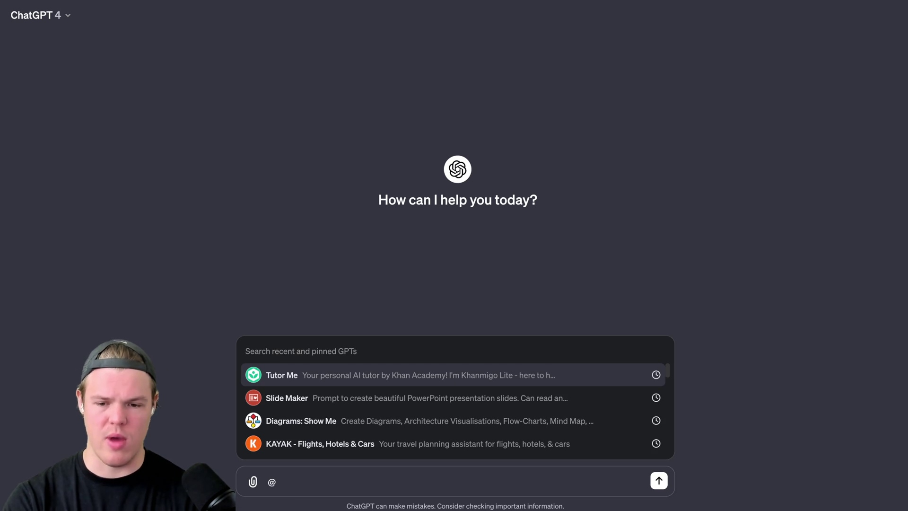
# Step: Ask Diagrams: Show Me to 'Make a diagram of the corporate structure'
pyautogui.click(347, 420)
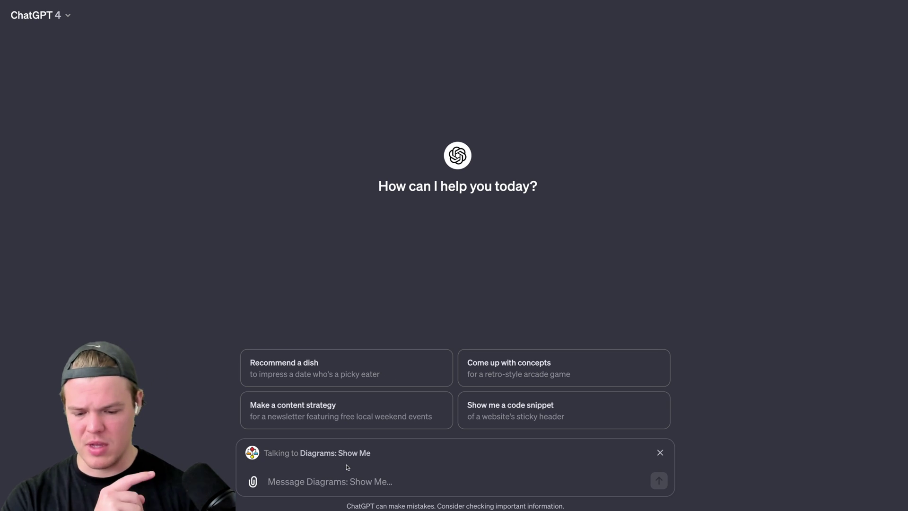
pyautogui.write('M')
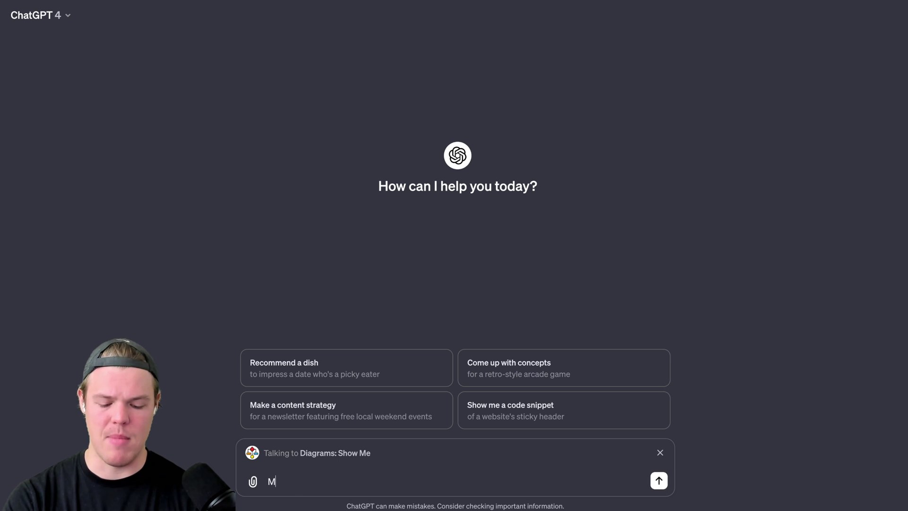
pyautogui.write('ake a diagr')
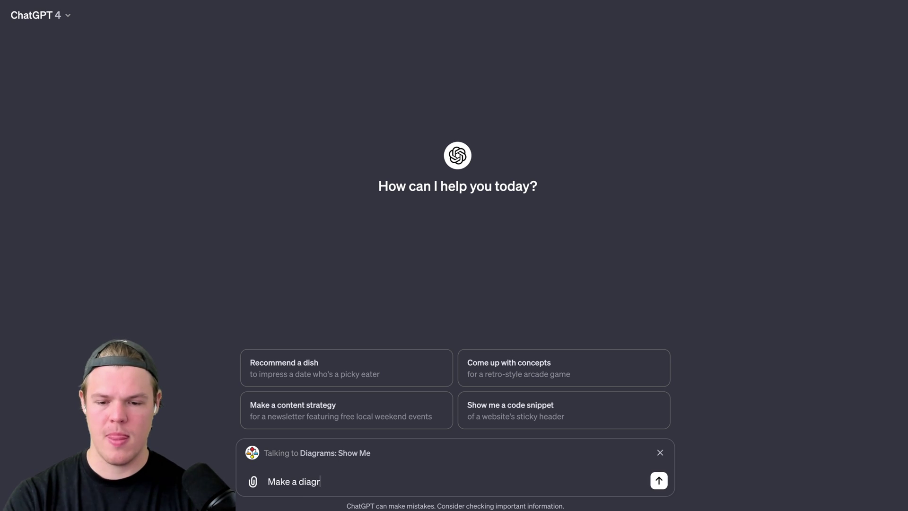
pyautogui.write('am of the corpora')
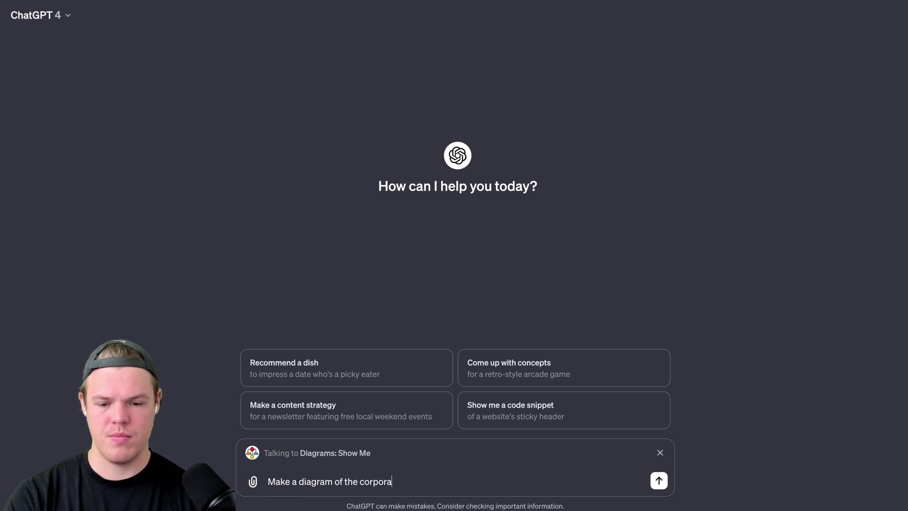
pyautogui.write('te structure')
pyautogui.press('Return')
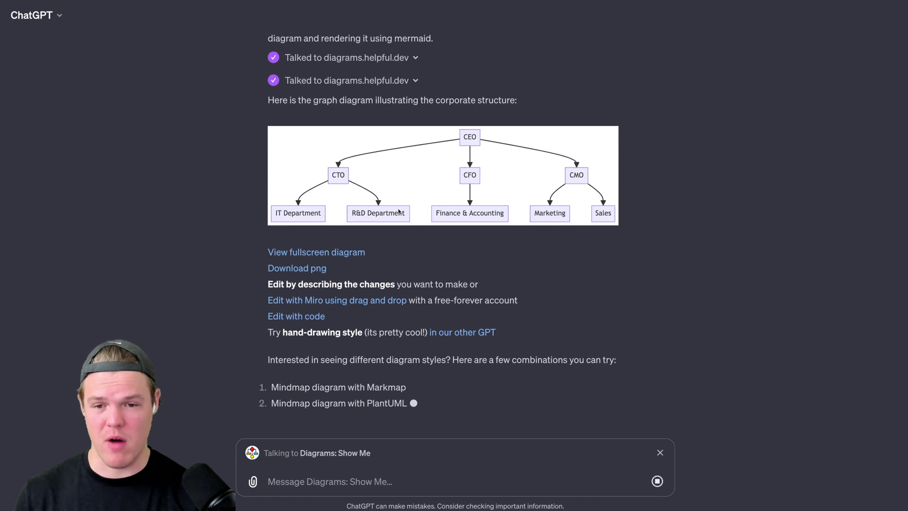
# Step: Drop Diagrams: Show Me as the recipient and address the next message to Slide Maker
pyautogui.scroll(2, 398, 211)
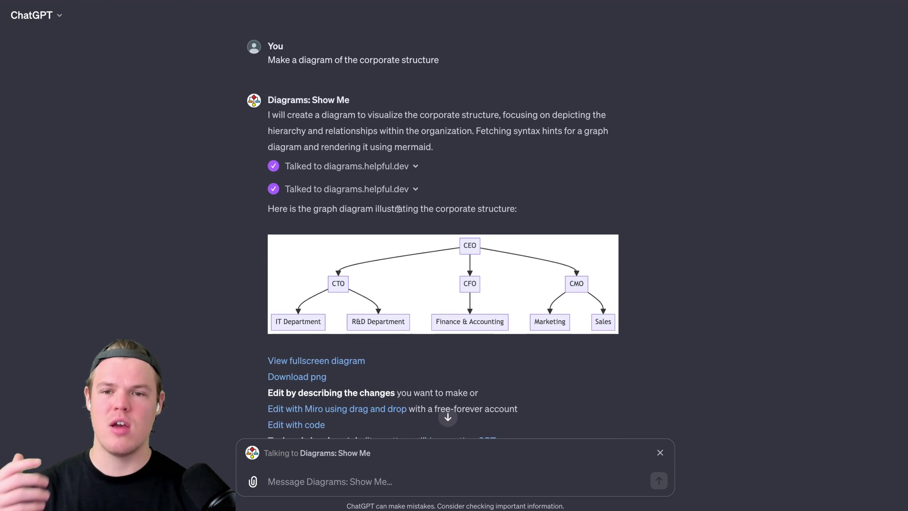
pyautogui.scroll(-4, 399, 208)
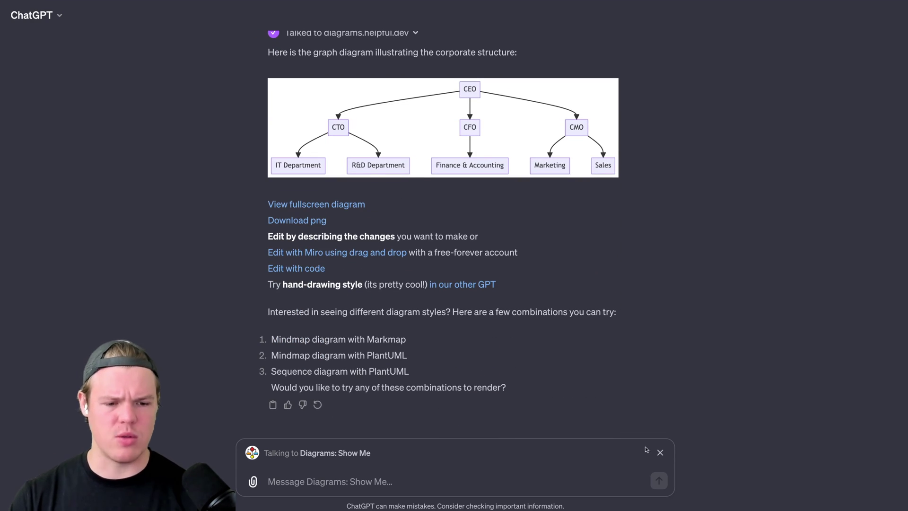
pyautogui.click(660, 453)
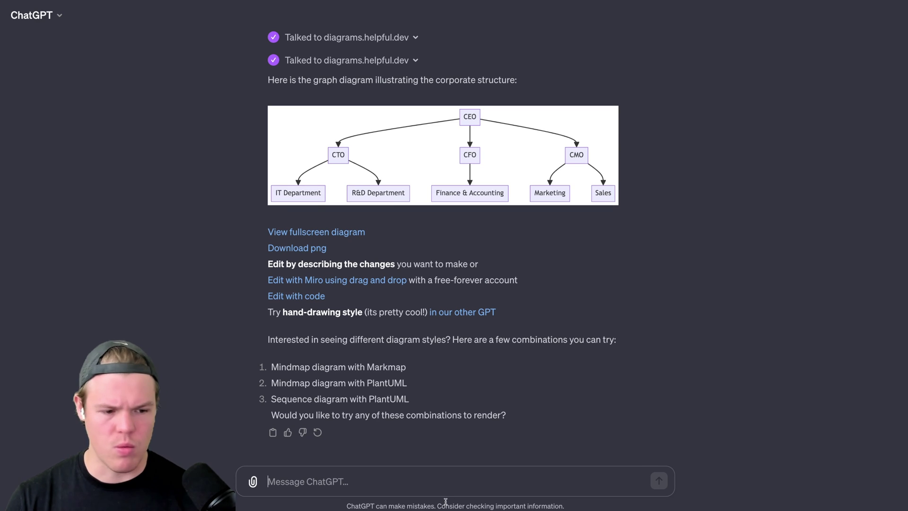
pyautogui.write('@')
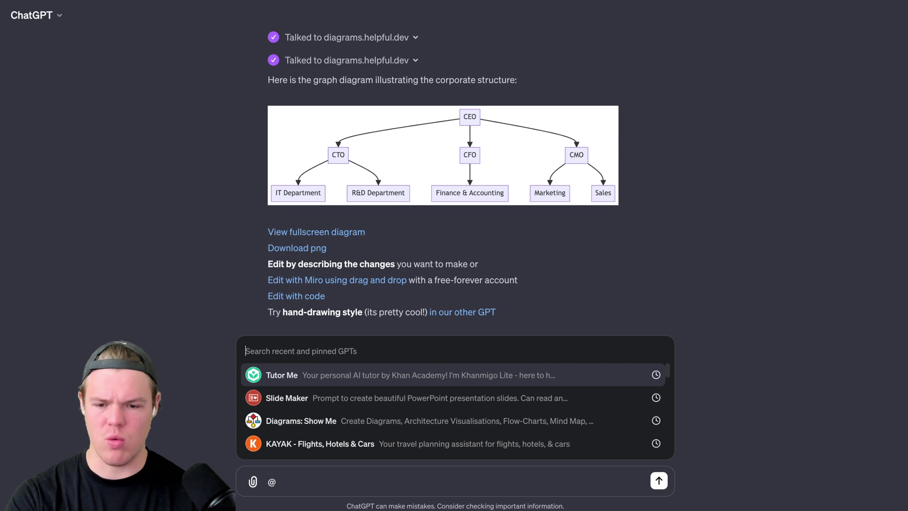
pyautogui.click(283, 398)
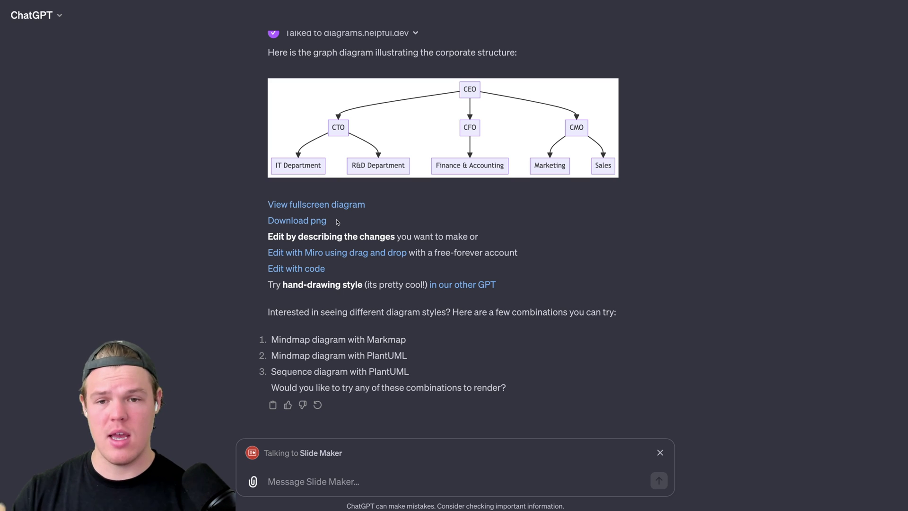
pyautogui.scroll(2, 337, 222)
pyautogui.scroll(1, 337, 222)
pyautogui.scroll(-3, 387, 203)
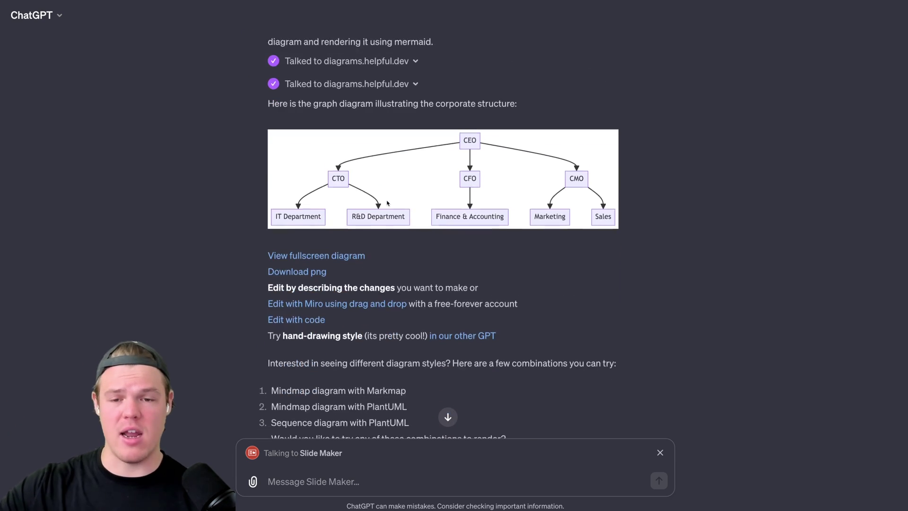
pyautogui.scroll(-1, 387, 203)
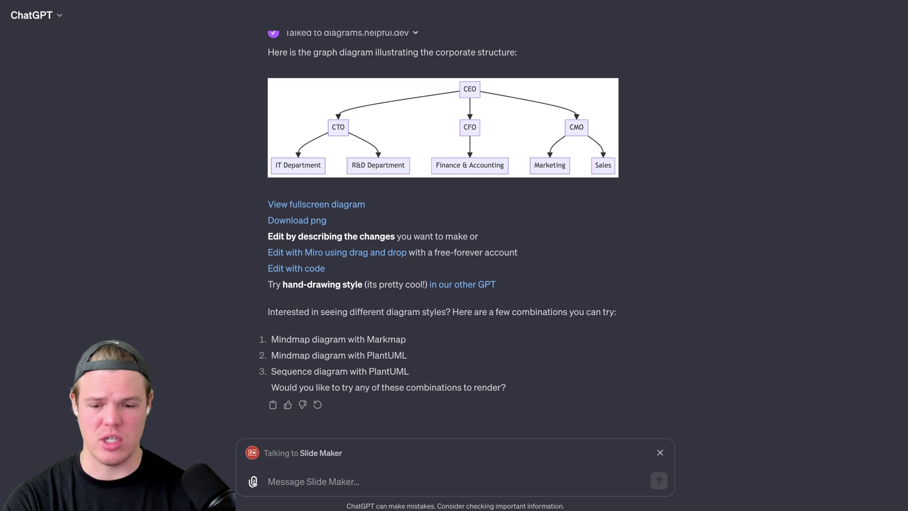
# Step: Attach the org-chart image and send Slide Maker a 3-slide presentation request
pyautogui.click(254, 481)
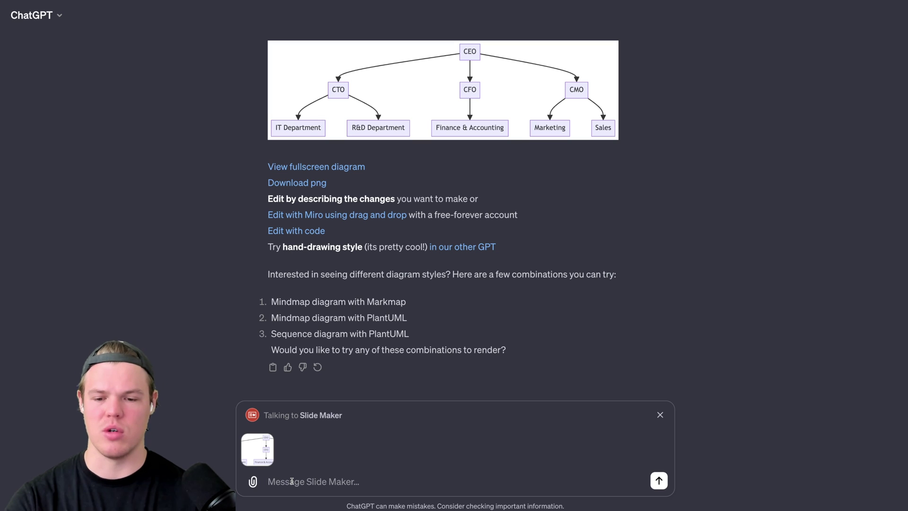
pyautogui.write('M')
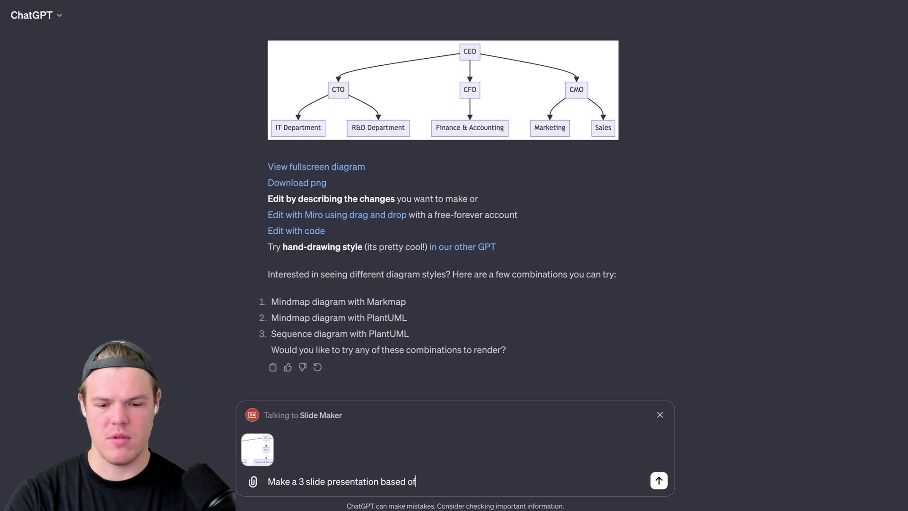
pyautogui.press('Return')
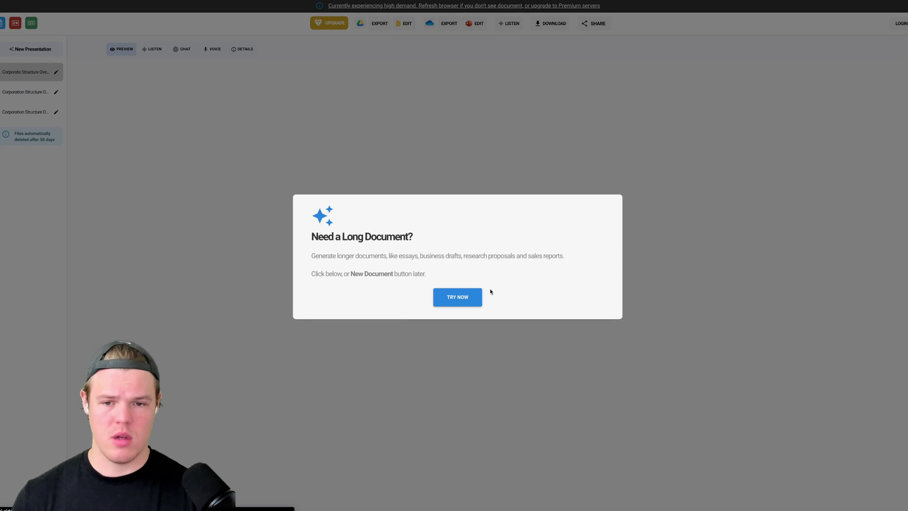
# Step: Open Corporate Structure Overview and page to slide 4, Financial and Market Strategy
pyautogui.click(481, 294)
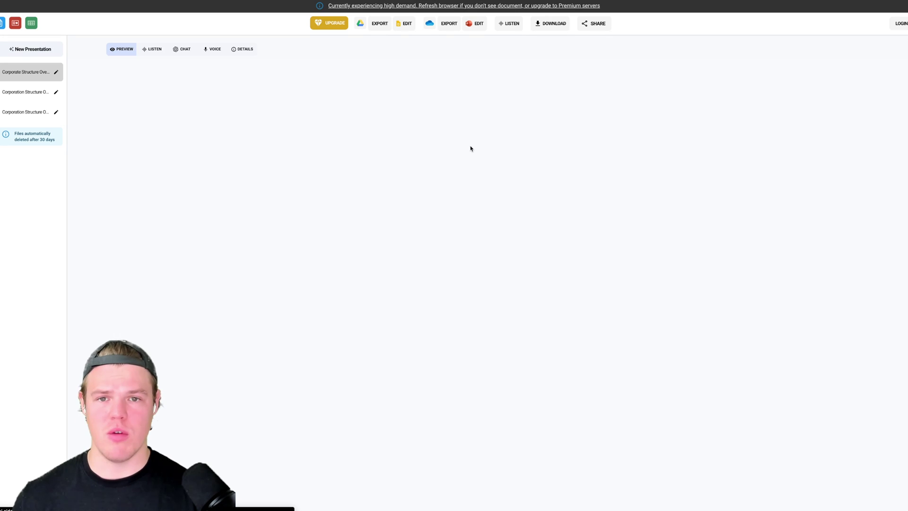
pyautogui.click(28, 71)
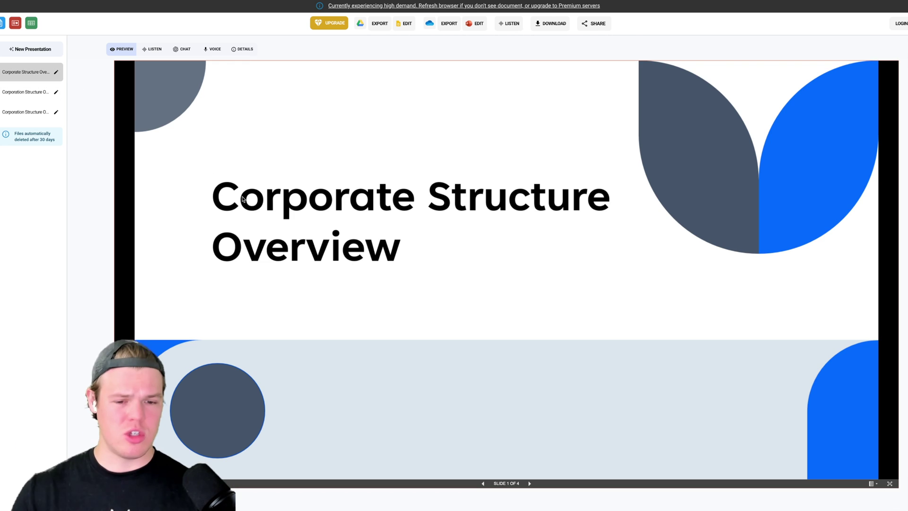
pyautogui.click(527, 483)
pyautogui.click(527, 483)
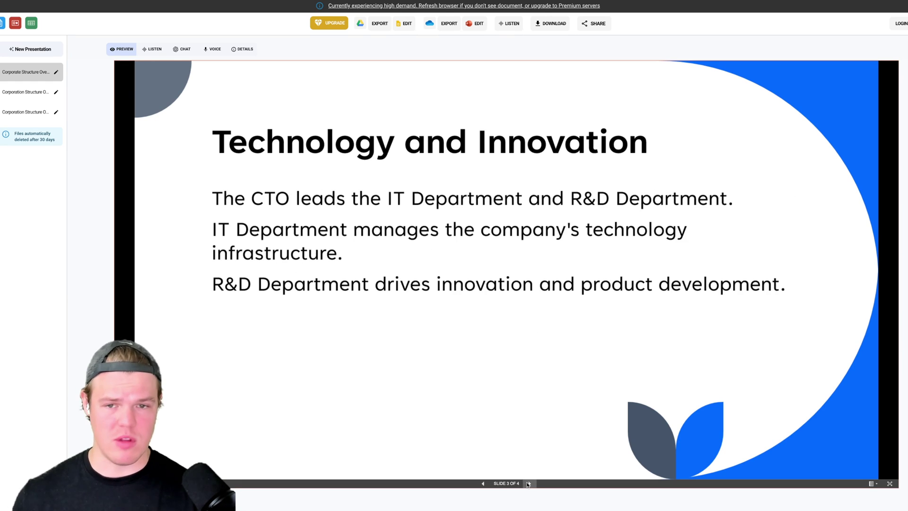
pyautogui.click(527, 483)
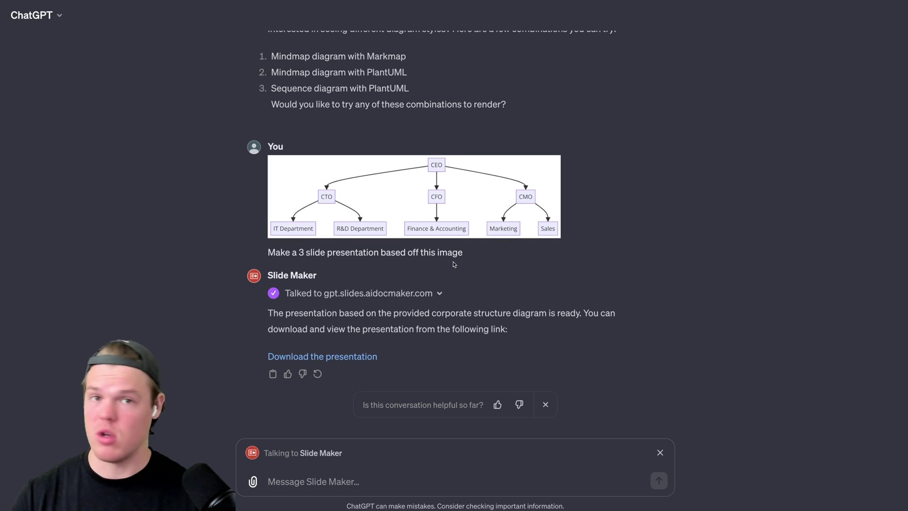
# Step: Scroll through the Slide Maker conversation to review its download-link reply
pyautogui.scroll(1, 441, 259)
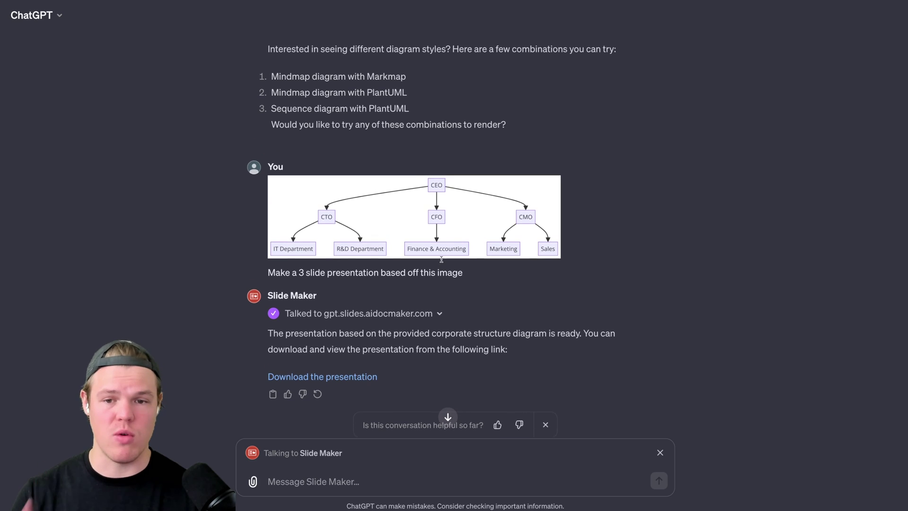
pyautogui.scroll(-1, 441, 261)
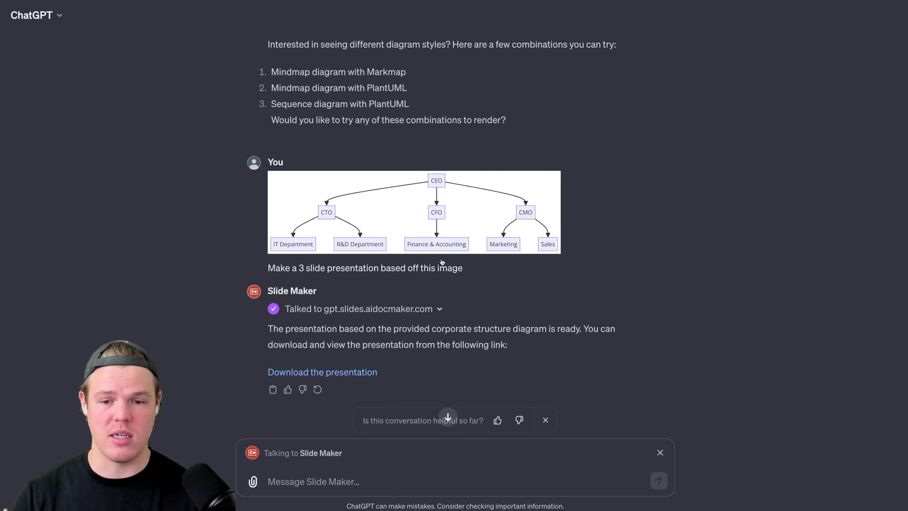
pyautogui.scroll(-1, 441, 262)
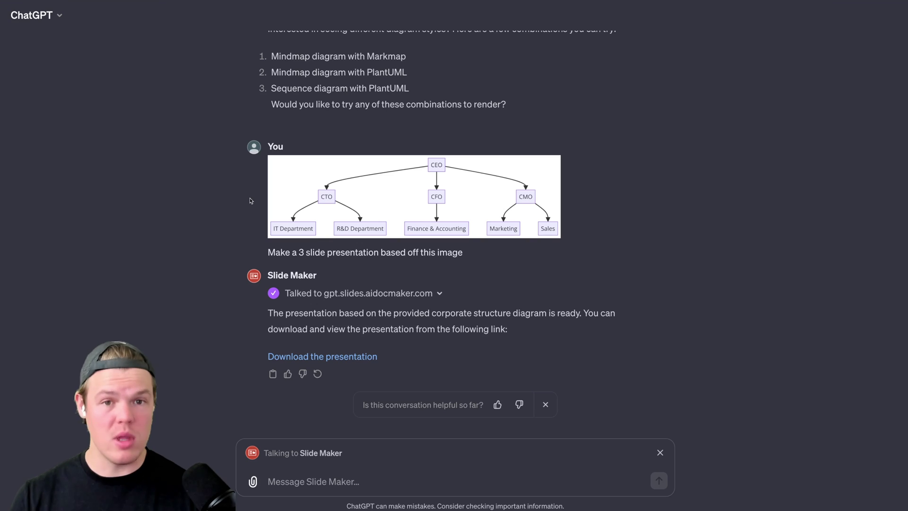
pyautogui.scroll(3, 250, 200)
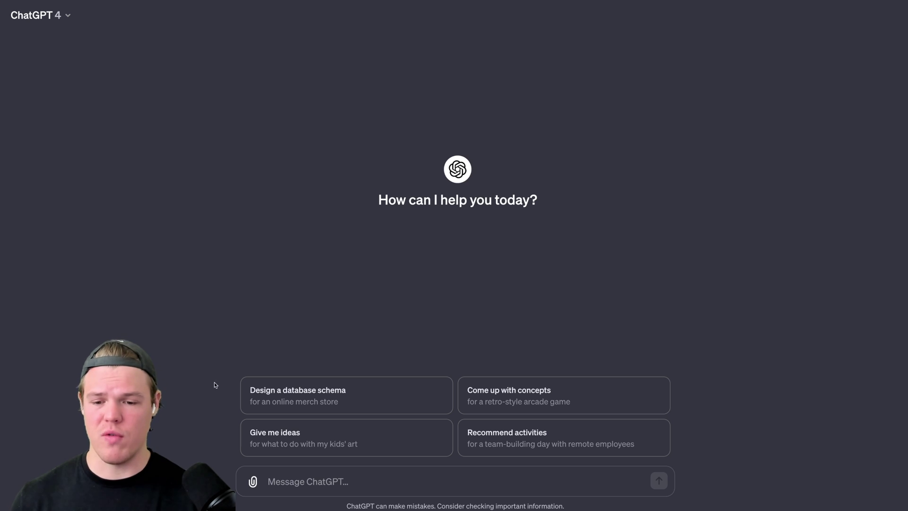
# Step: Ask AllTrails 'Can you give me the best spots to hike in austin texas'
pyautogui.click(282, 479)
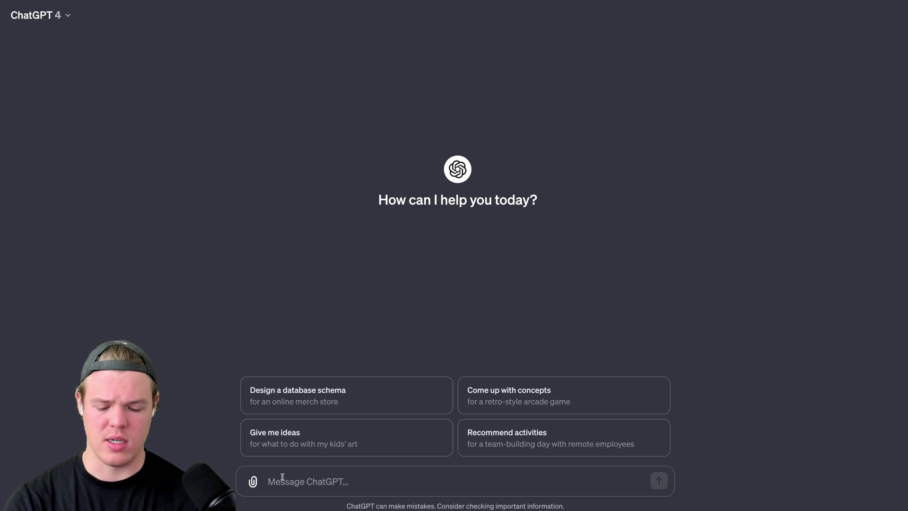
pyautogui.write('@tra')
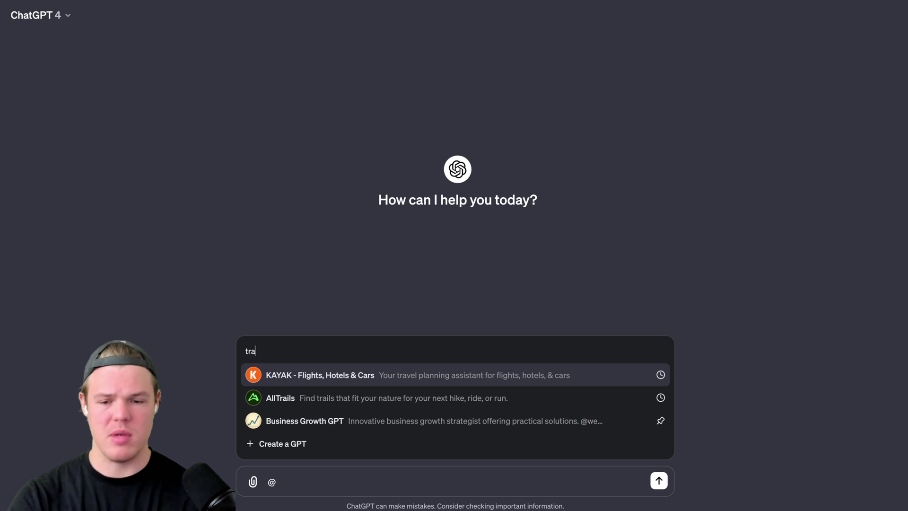
pyautogui.click(336, 398)
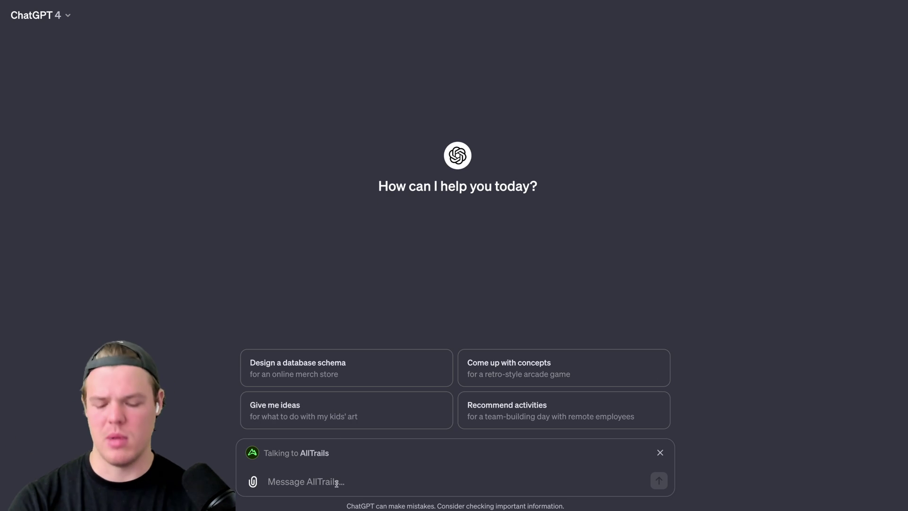
pyautogui.write('Can you give')
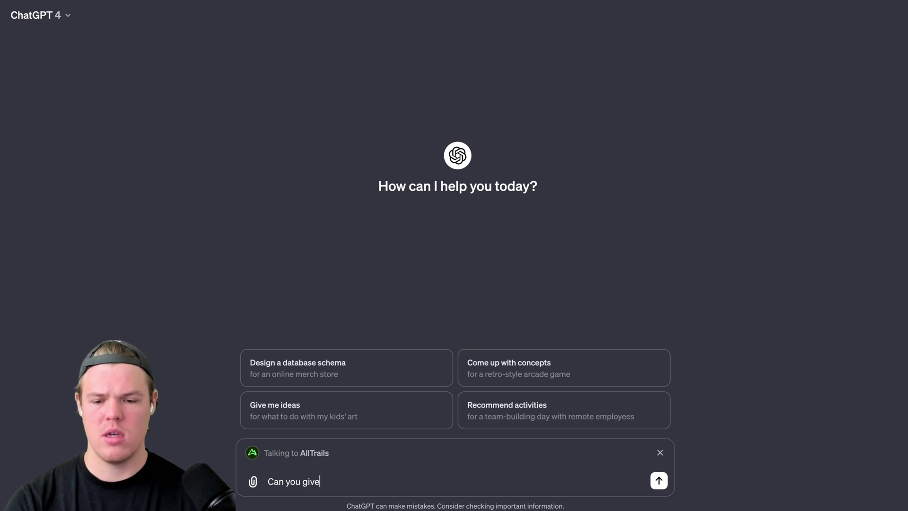
pyautogui.write(' me the best ')
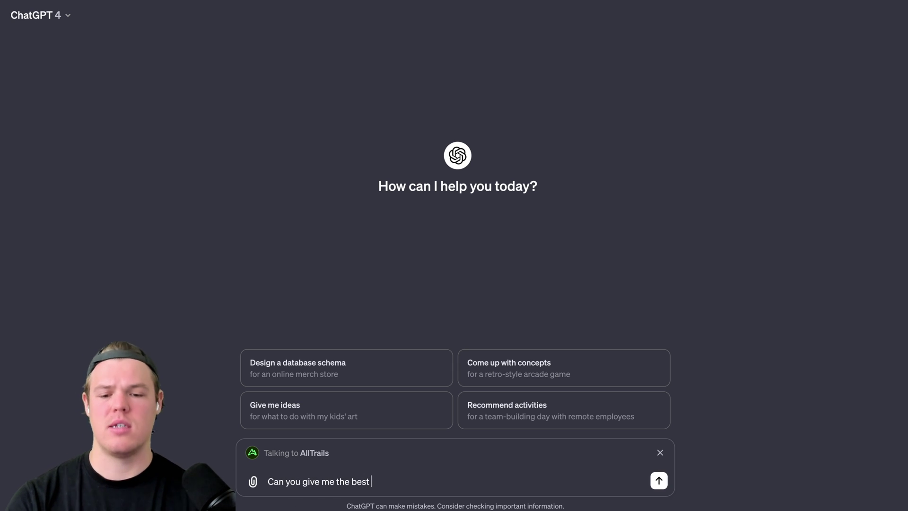
pyautogui.write('spots to hik')
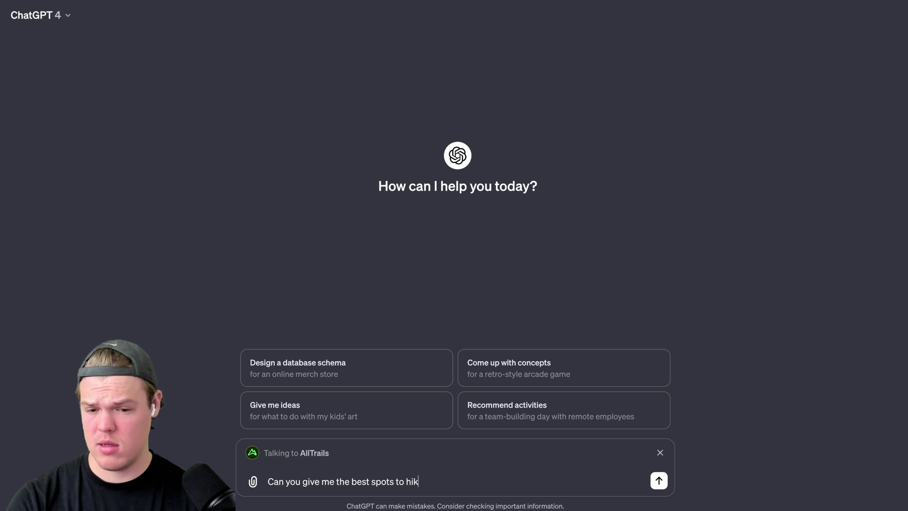
pyautogui.write('e in au')
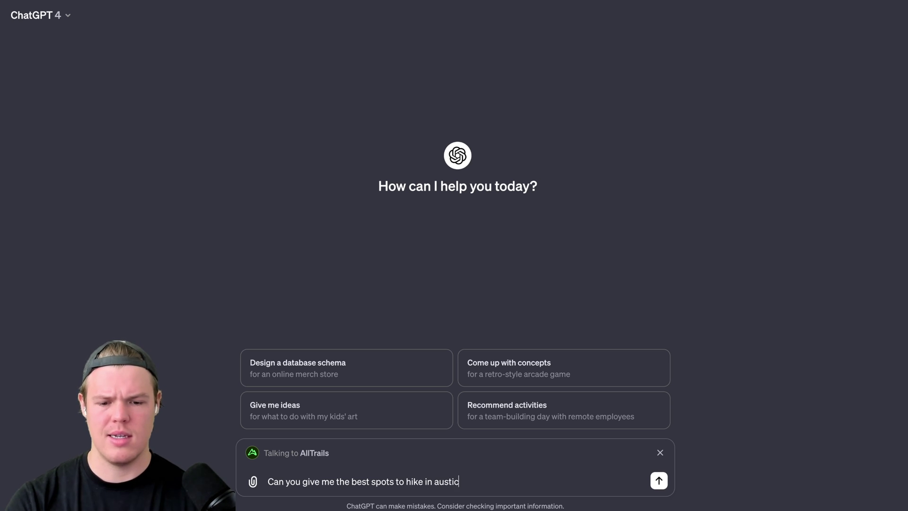
pyautogui.write('stin')
pyautogui.write('texas')
pyautogui.press('Return')
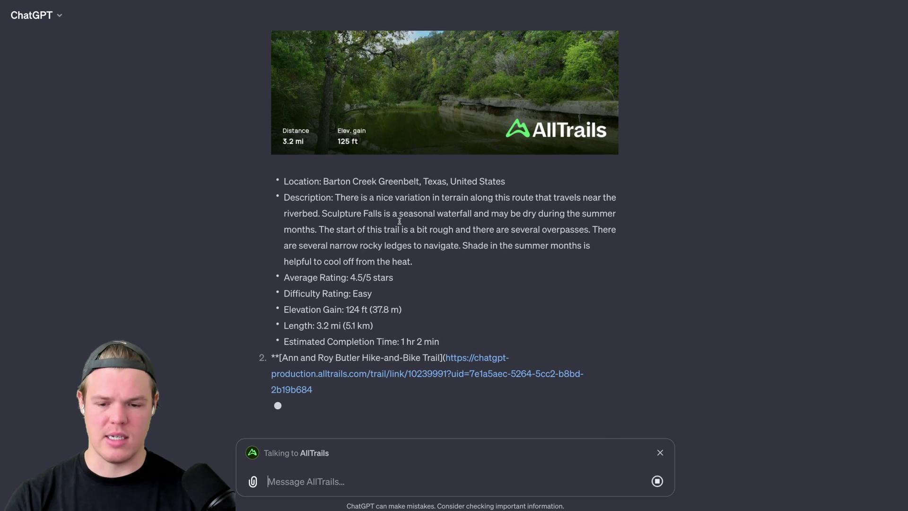
# Step: Address the message to KAYAK and start asking it to plan based on a budget
pyautogui.write('@')
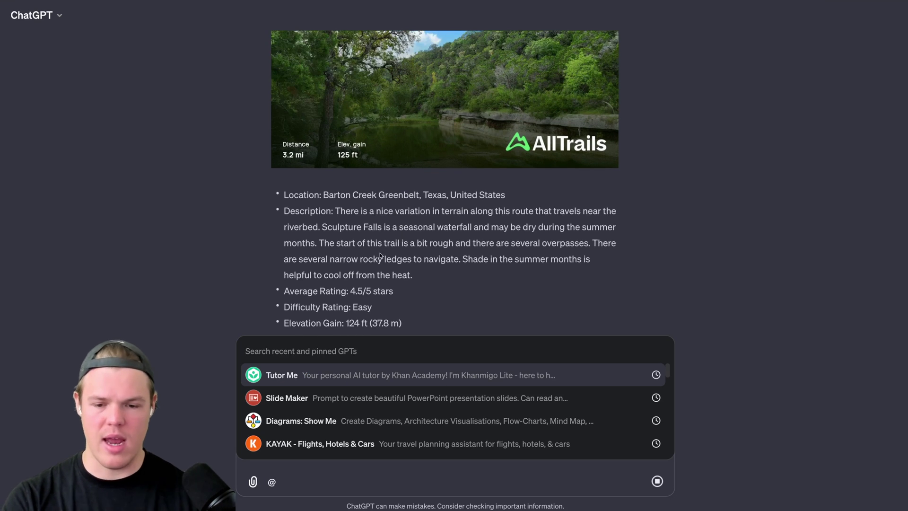
pyautogui.click(349, 444)
pyautogui.write('C')
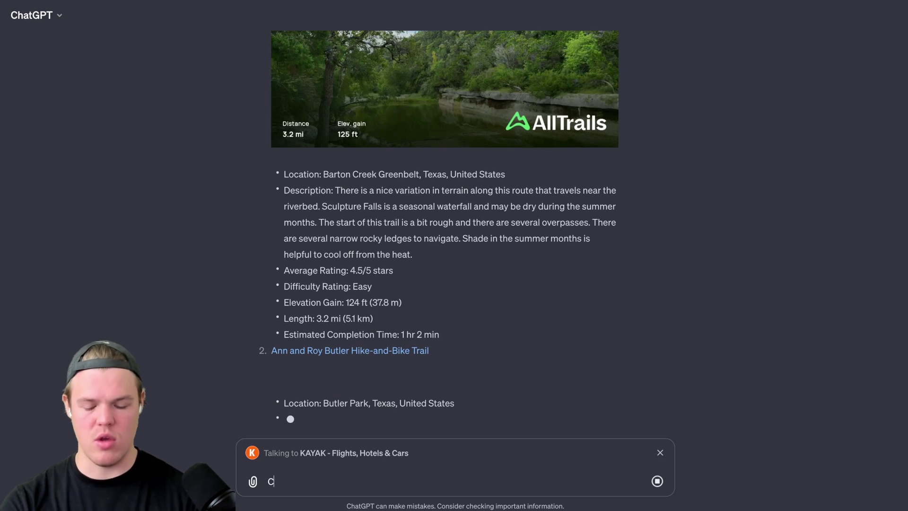
pyautogui.write('an you based on my u')
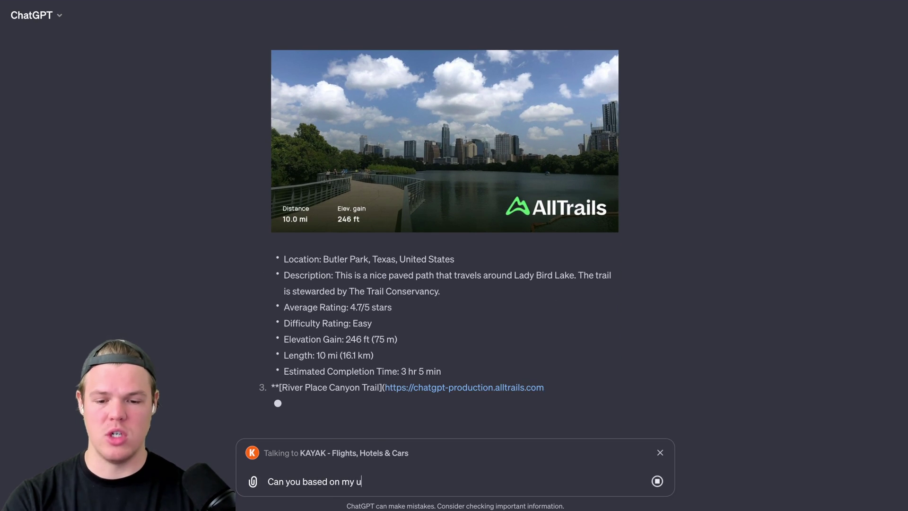
pyautogui.press('BackSpace')
pyautogui.write('budge plan out a trip to austin texas.')
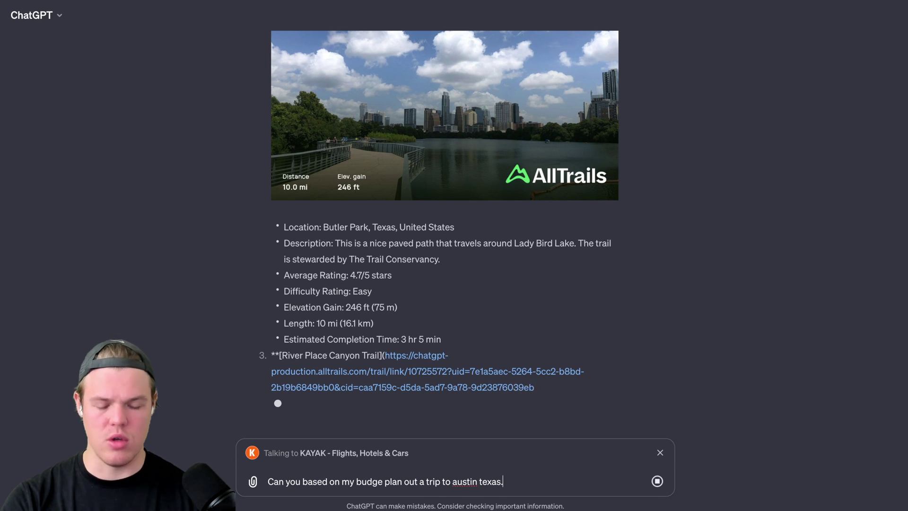
# Step: Add the lines 'Budget: 2,000 USD' and 'Origin: San Francisco' to the request
pyautogui.hotkey('shift', 'Return')
pyautogui.write('Budget:')
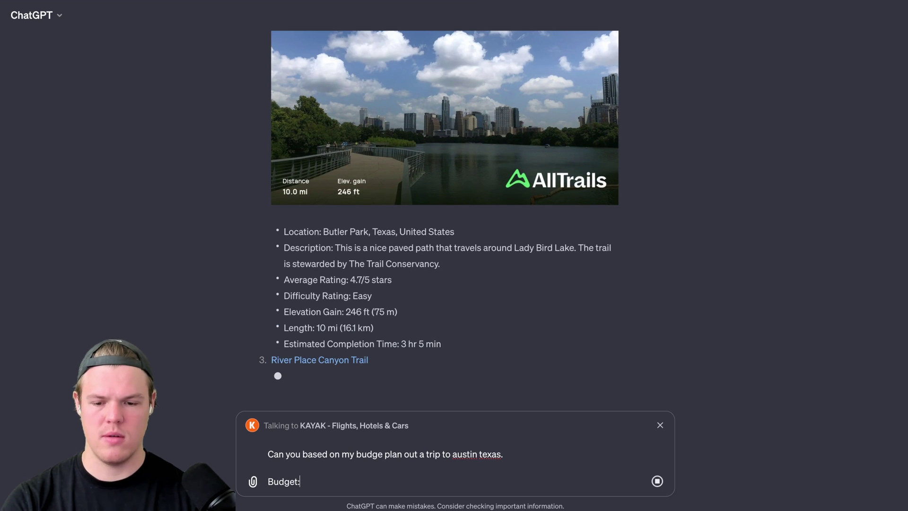
pyautogui.write(' 2,00 US')
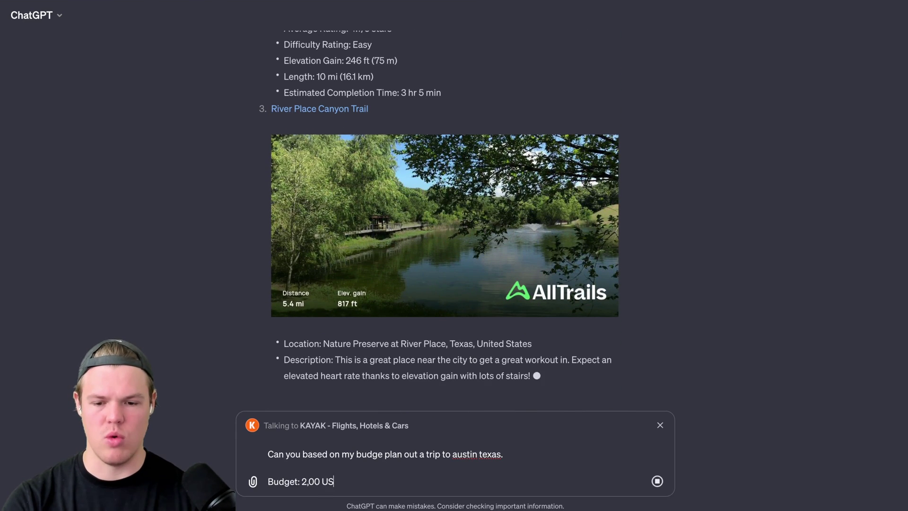
pyautogui.press('BackSpace')
pyautogui.press('BackSpace')
pyautogui.press('BackSpace')
pyautogui.write('0 USD')
pyautogui.hotkey('shift', 'Return')
pyautogui.write('Or')
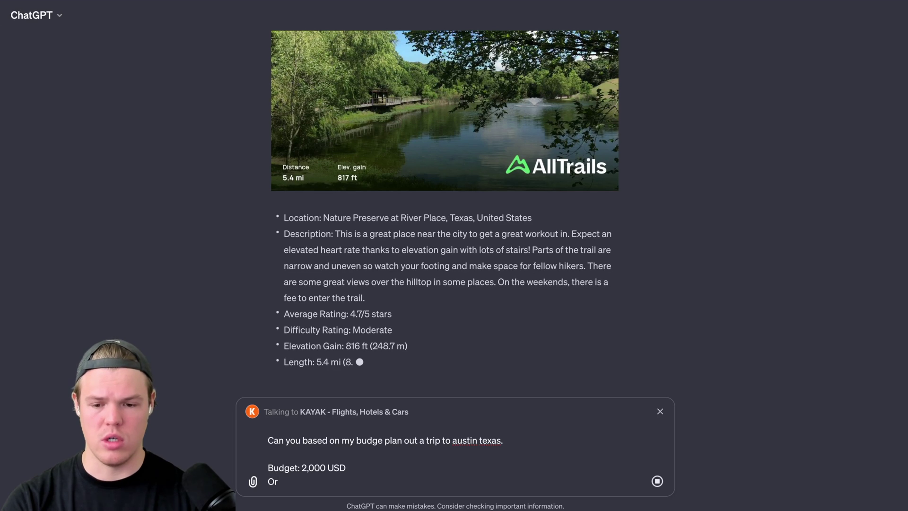
pyautogui.write('igin: San ')
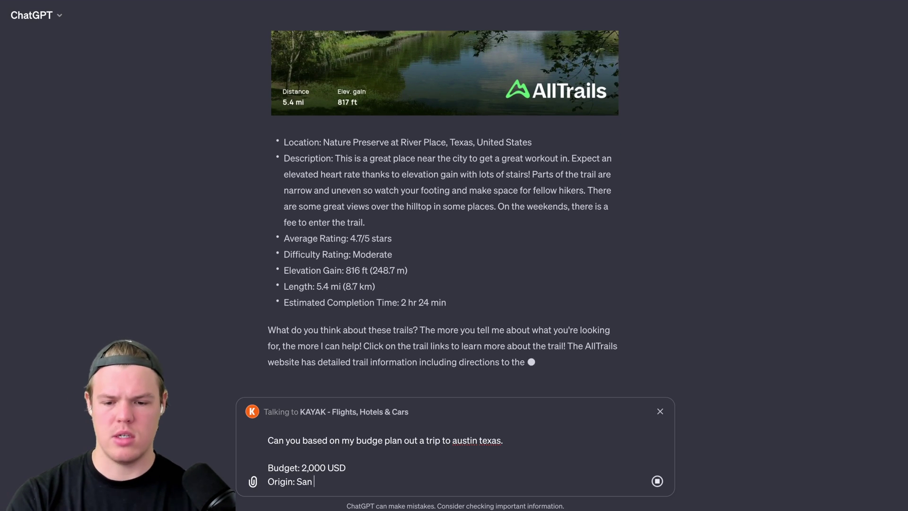
pyautogui.write('Francisco')
# Step: Paste the Ann and Roy Butler Hike-and-Bike Trail heading as the hotel line and send the request
pyautogui.hotkey('shift', 'Return')
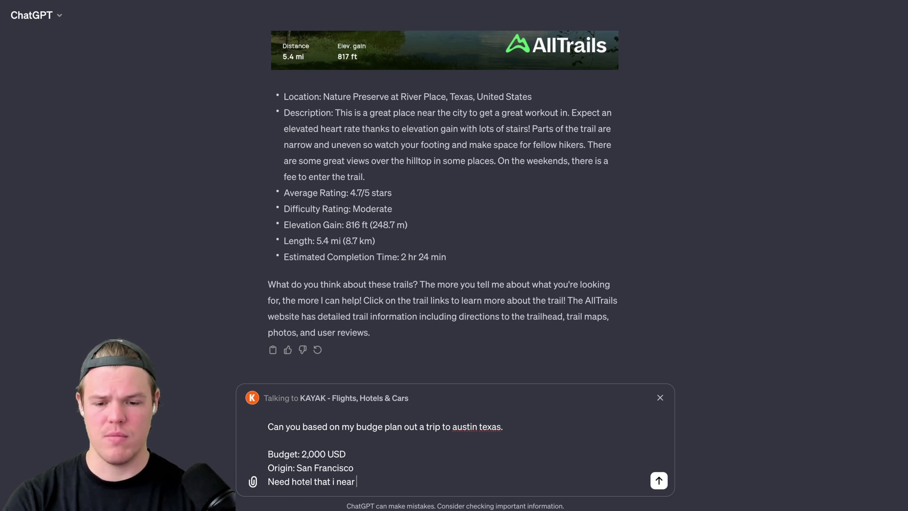
pyautogui.scroll(10, 536, 143)
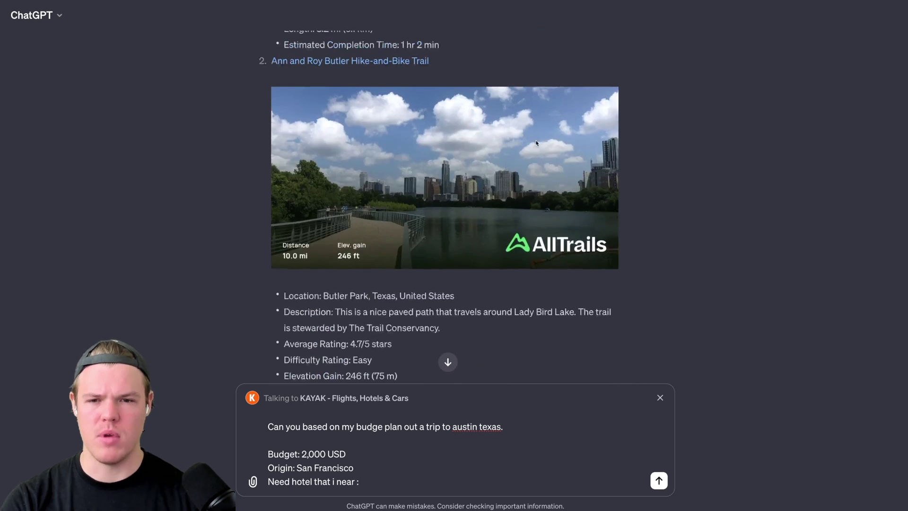
pyautogui.scroll(-5, 536, 142)
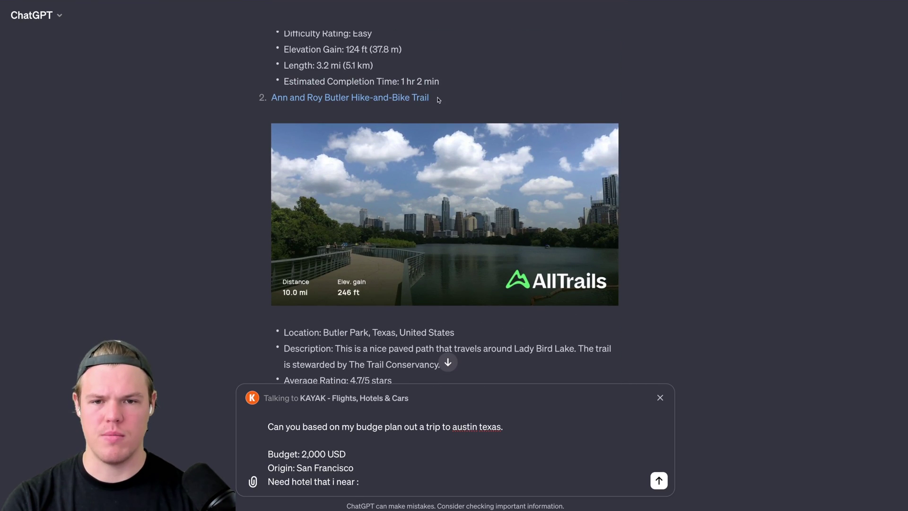
pyautogui.moveTo(430, 97); pyautogui.dragTo(271, 97)
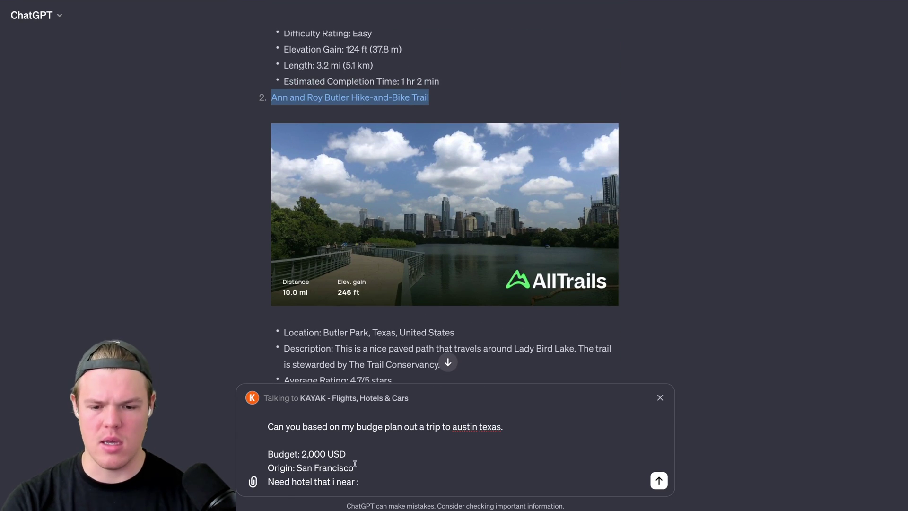
pyautogui.hotkey('ctrl', 'c')
pyautogui.click(378, 480)
pyautogui.hotkey('ctrl', 'v')
pyautogui.click(659, 481)
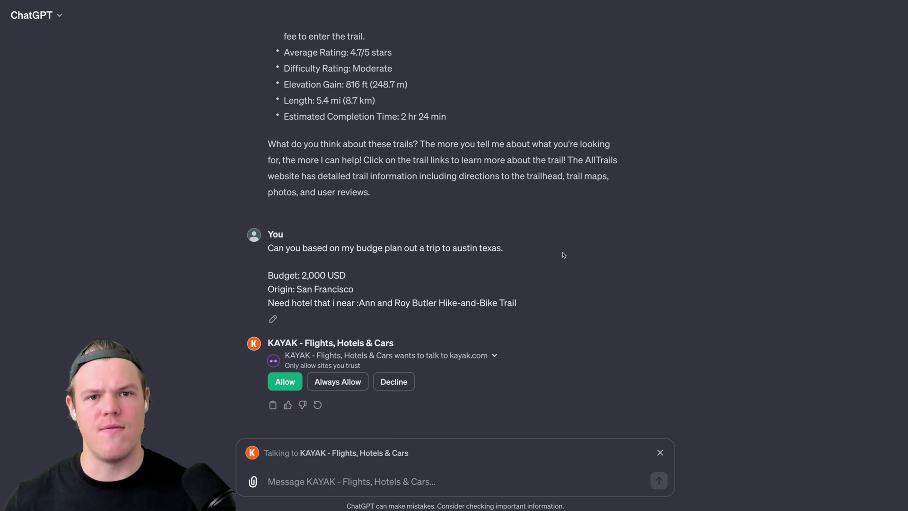
# Step: Allow KAYAK to contact kayak.com for the San Francisco to Austin flights
pyautogui.click(289, 387)
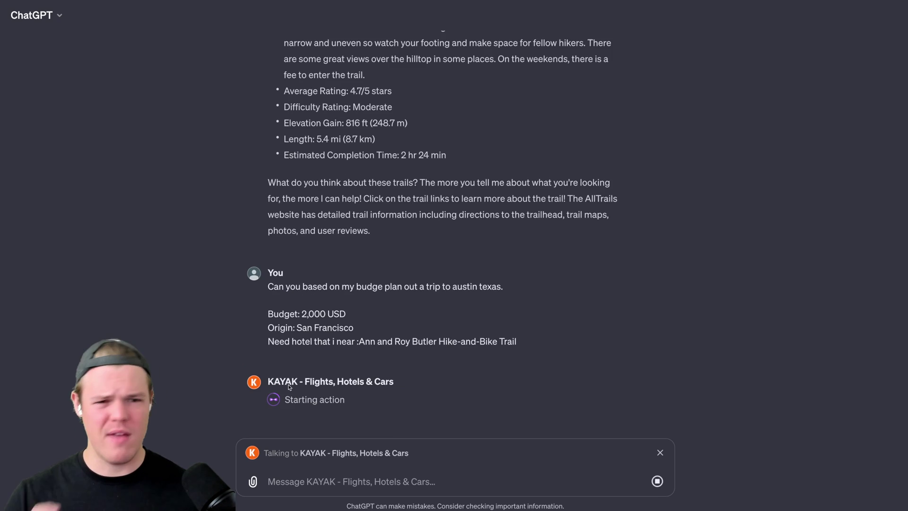